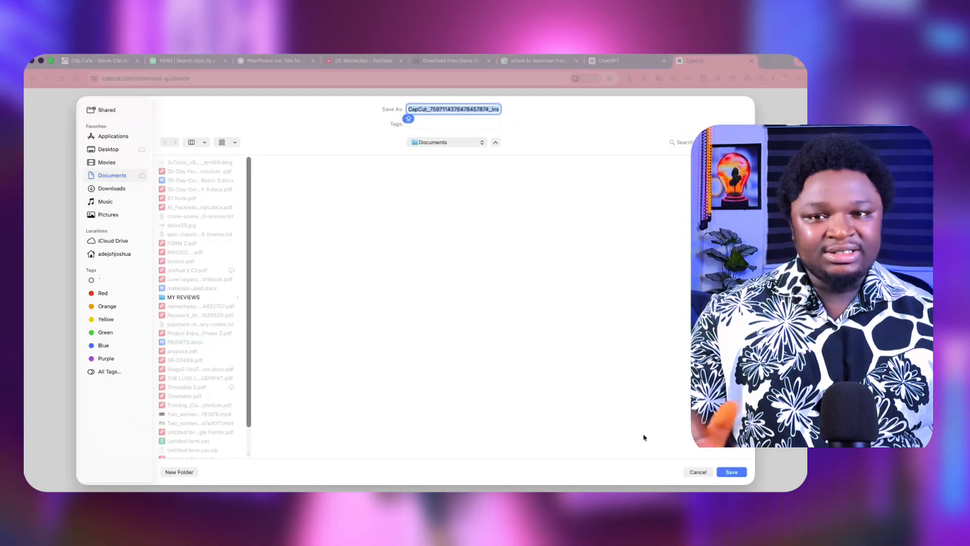
- Cancel saving the CapCut installer download and switch to the CapCut desktop app
left_click(699, 473)
mouse_move(402, 475)
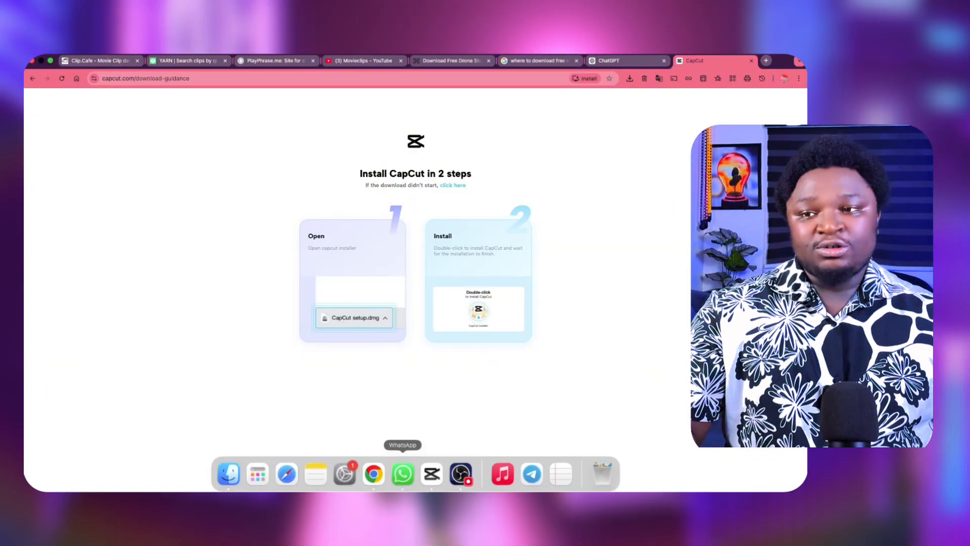
left_click(432, 475)
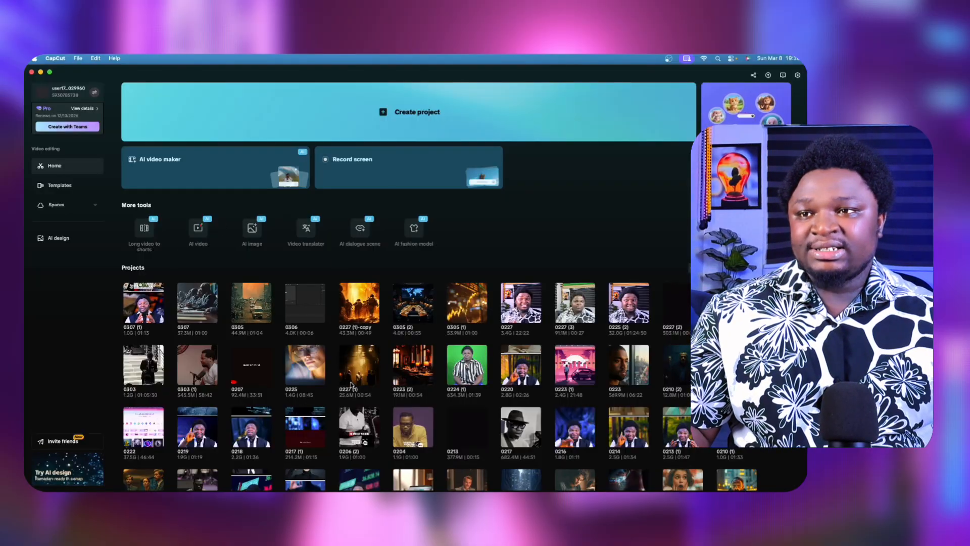
- Browse the existing projects and open the project 0307 (1)
scroll(506, 366, "down", 5)
scroll(506, 366, "up", 5)
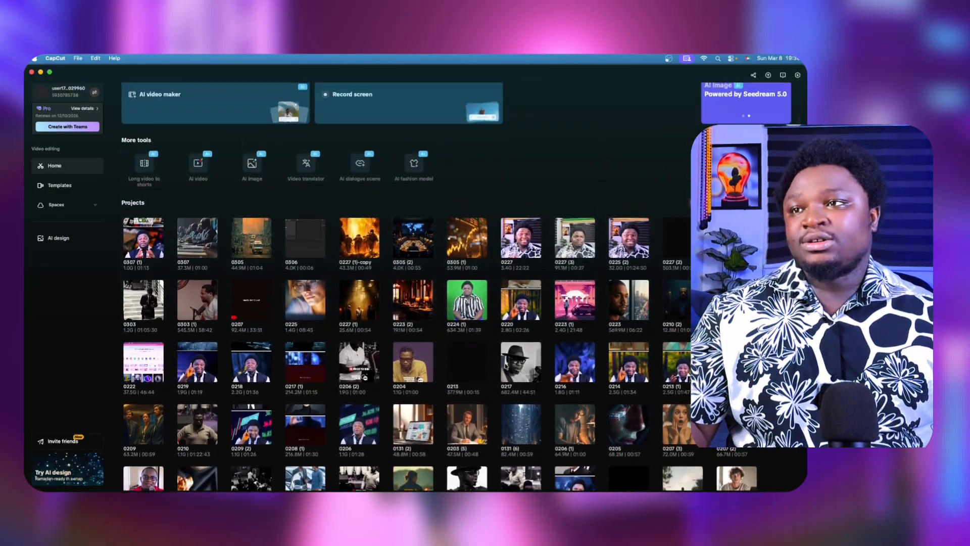
scroll(195, 284, "down", 5)
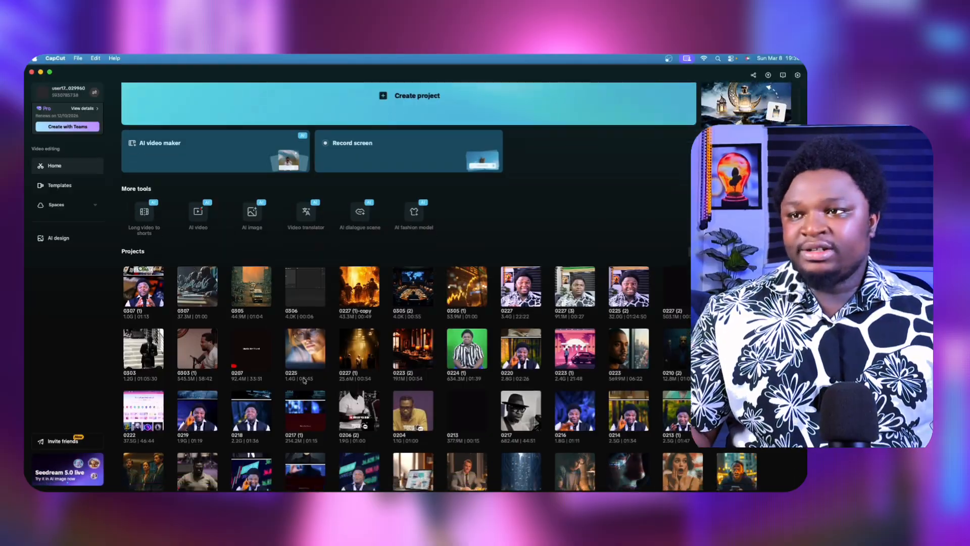
scroll(303, 379, "up", 5)
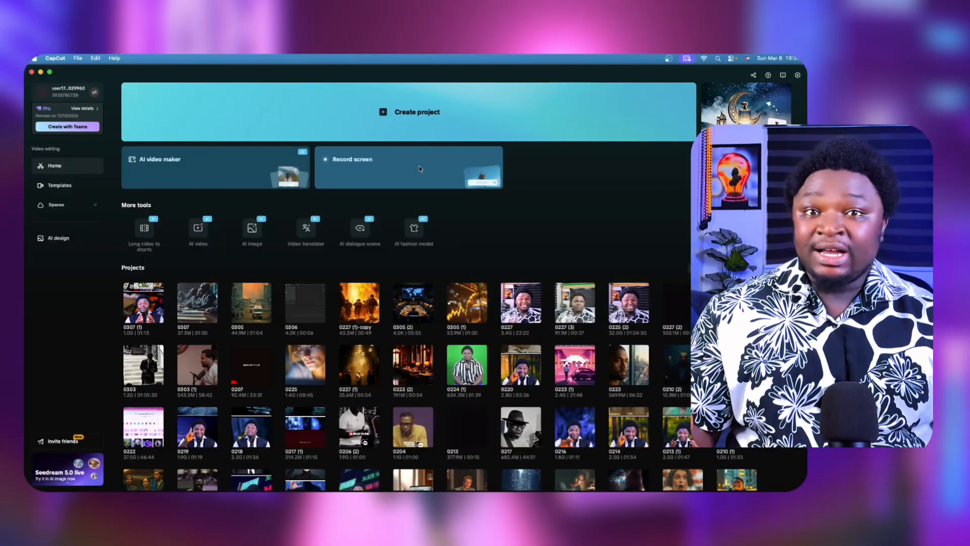
left_click(138, 311)
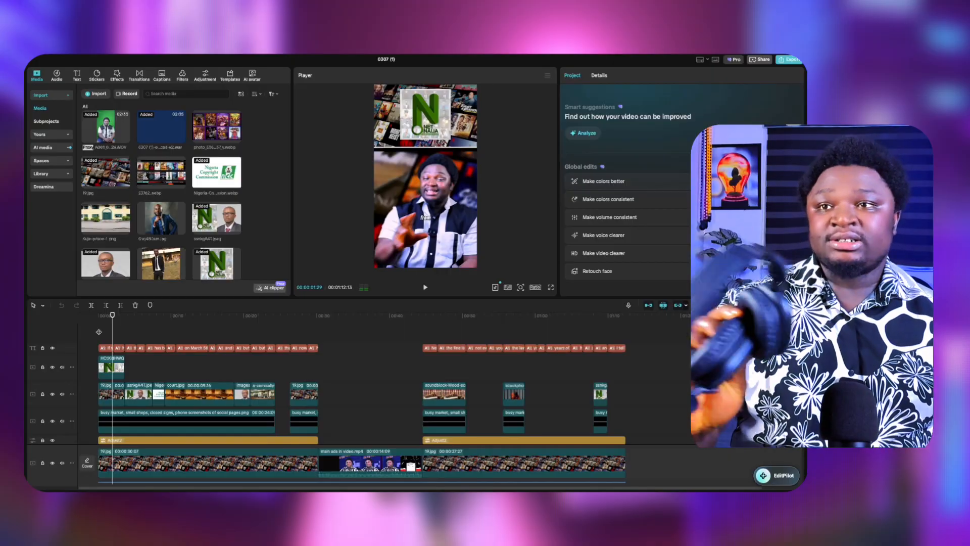
- Play back the edited video from the beginning and again from about the one-minute mark
left_click(99, 331)
key("space")
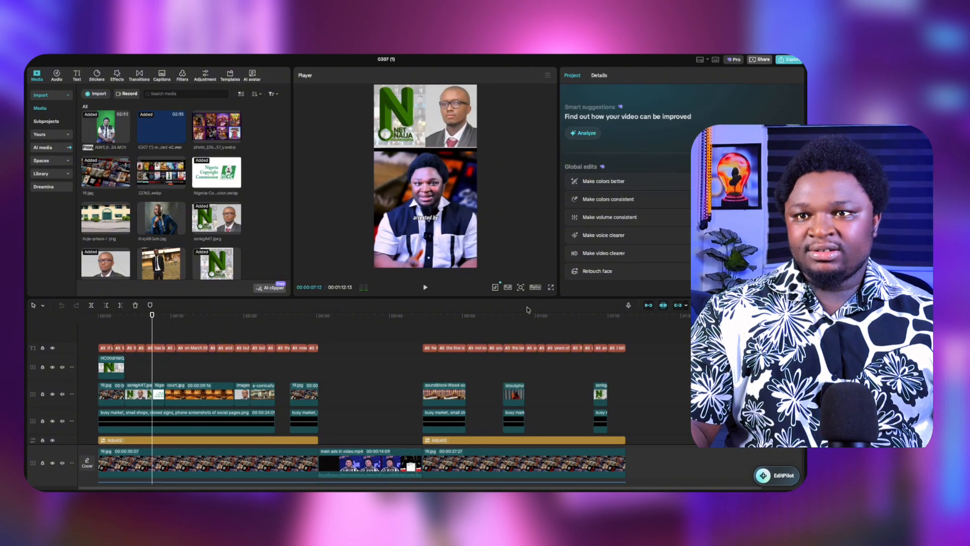
left_click(545, 329)
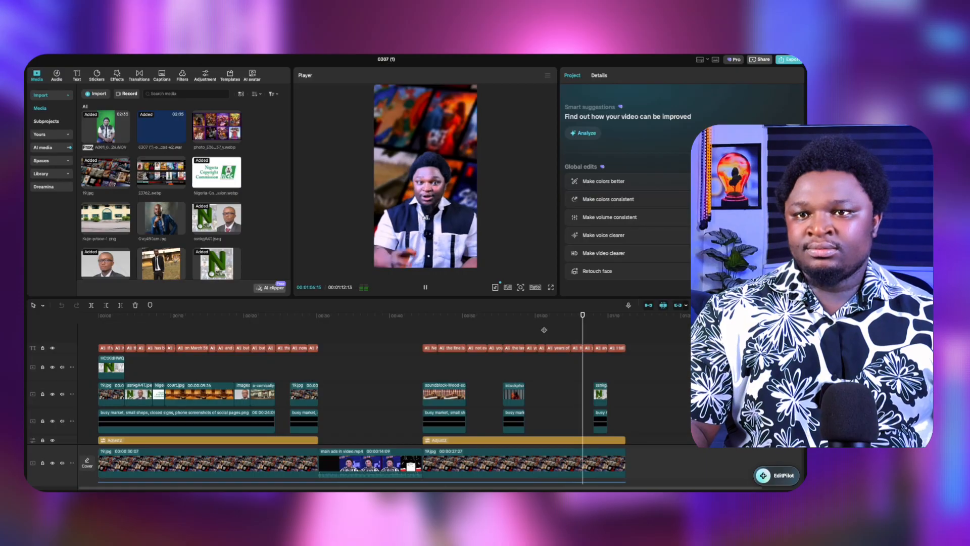
key("space")
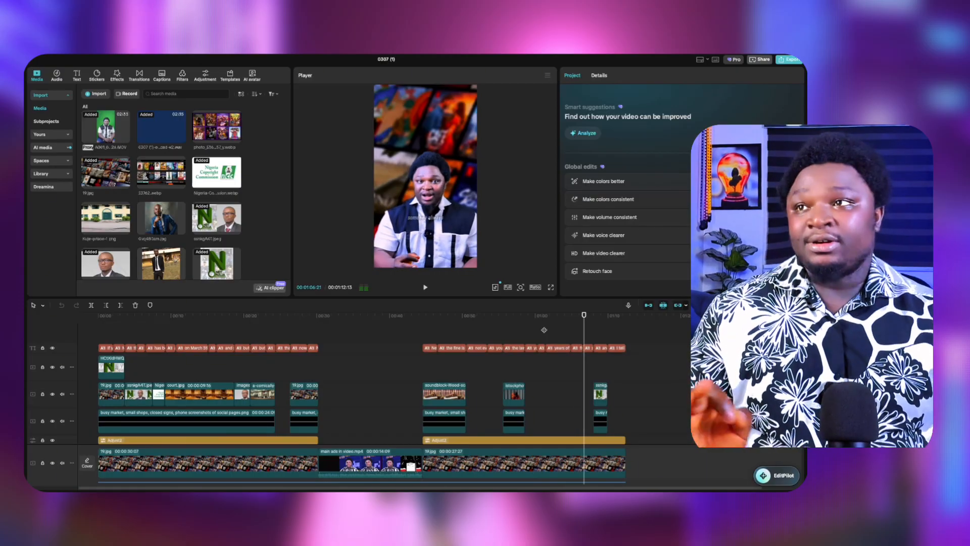
- Append the original green-screen clip from the project media to the end of the main track for comparison
left_click(105, 127)
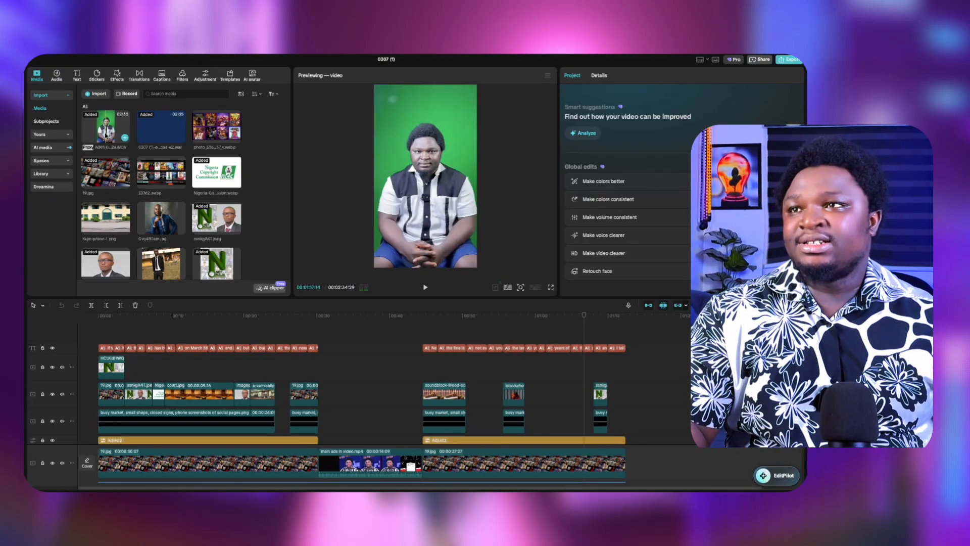
left_click_drag(105, 127, 656, 458)
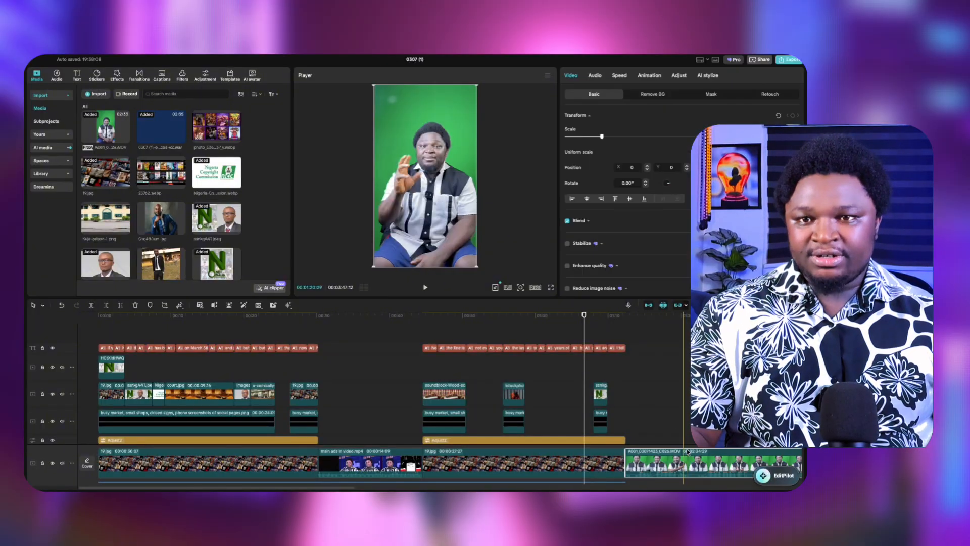
scroll(483, 410, "right", 5)
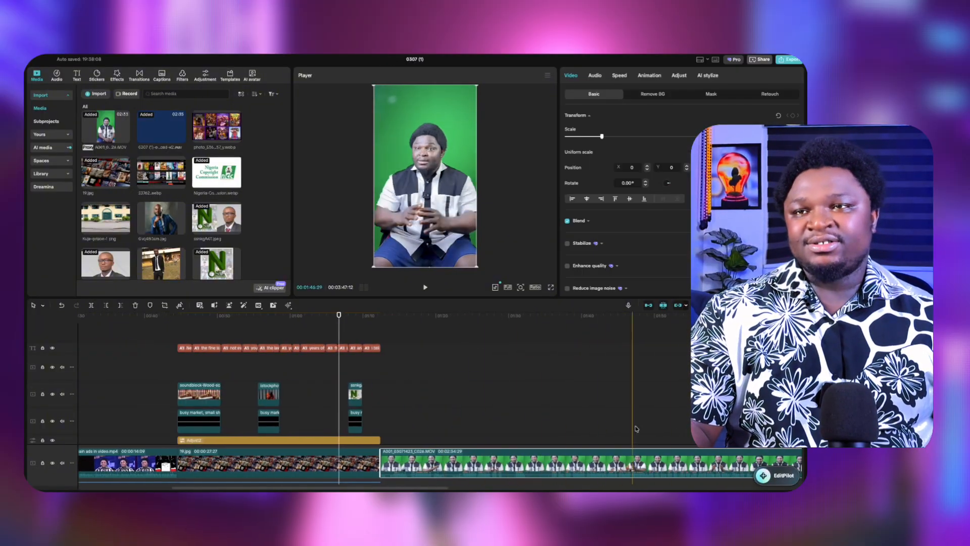
scroll(481, 438, "left", 5)
scroll(481, 437, "left", 2)
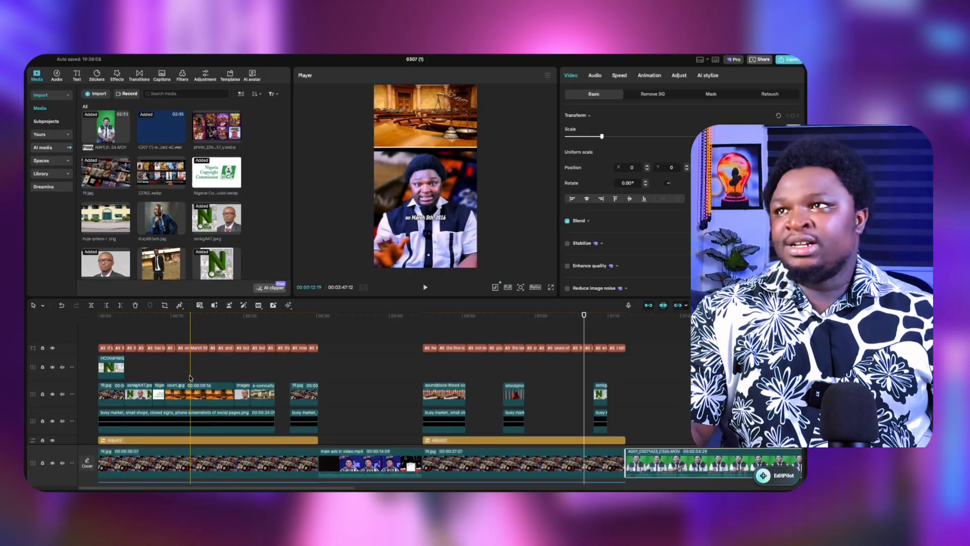
- Create a new project and import the green-screen clip A001_02131428_C019.MOV from Downloads
left_click(28, 71)
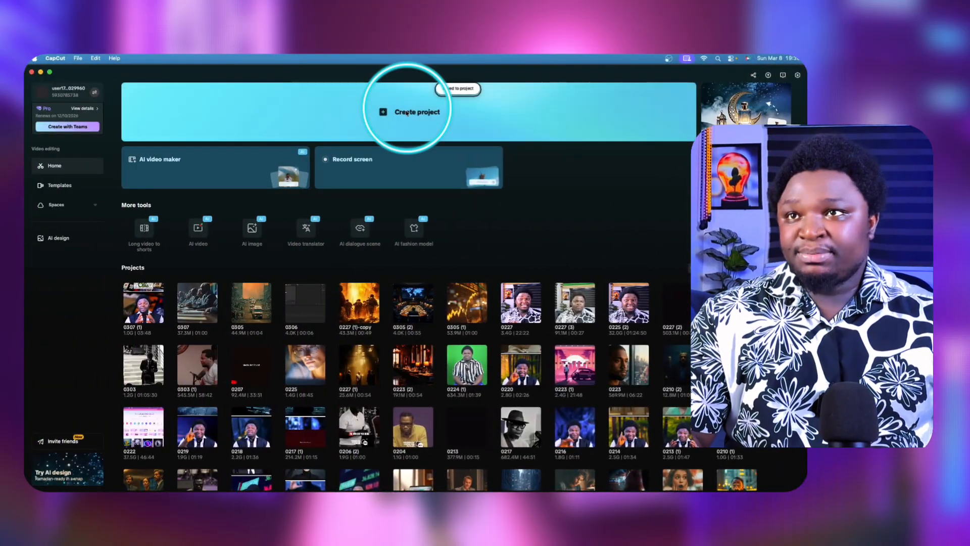
left_click(407, 113)
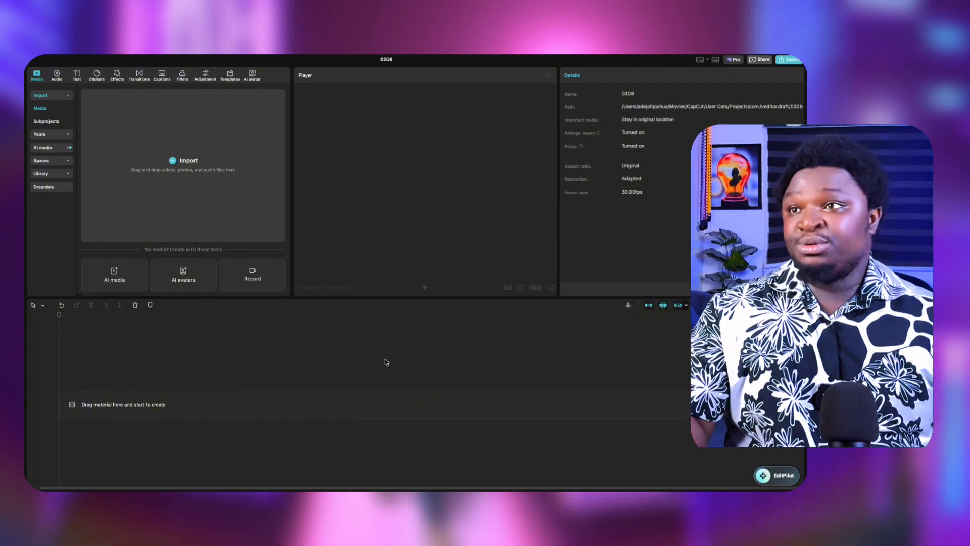
left_click(190, 161)
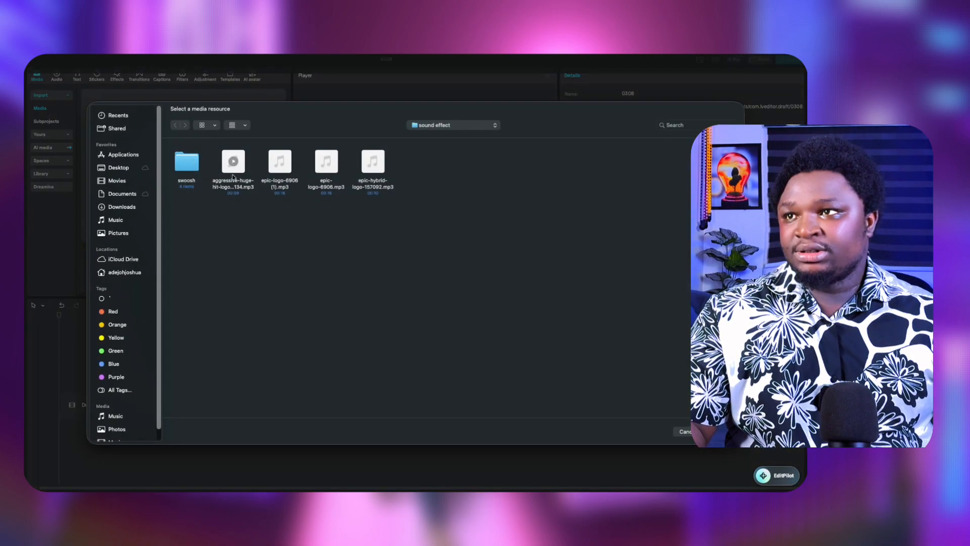
left_click(122, 206)
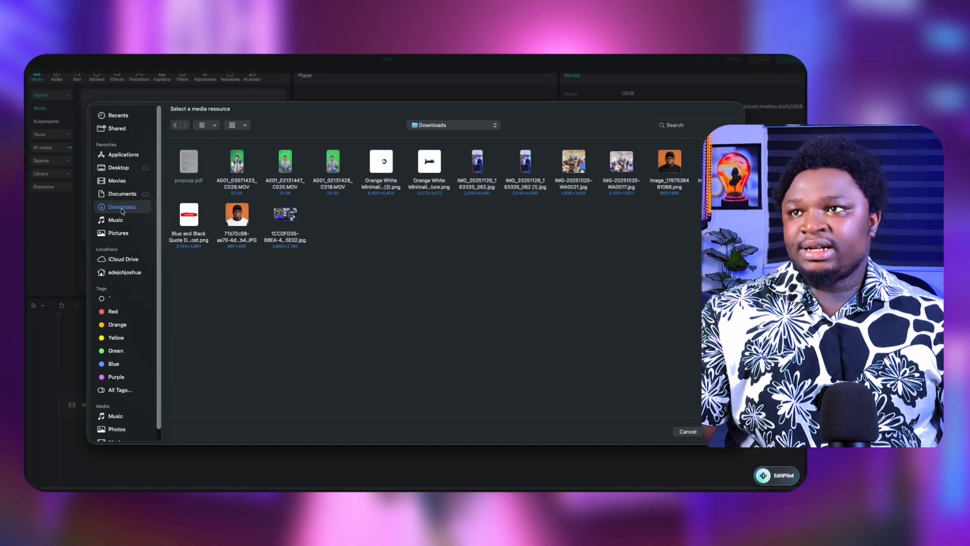
left_click(332, 162)
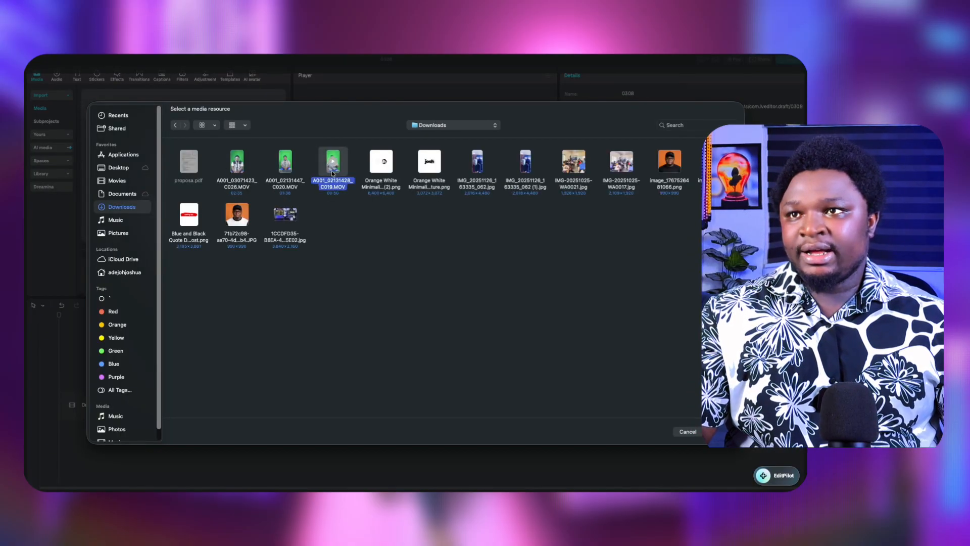
key("space")
key("space")
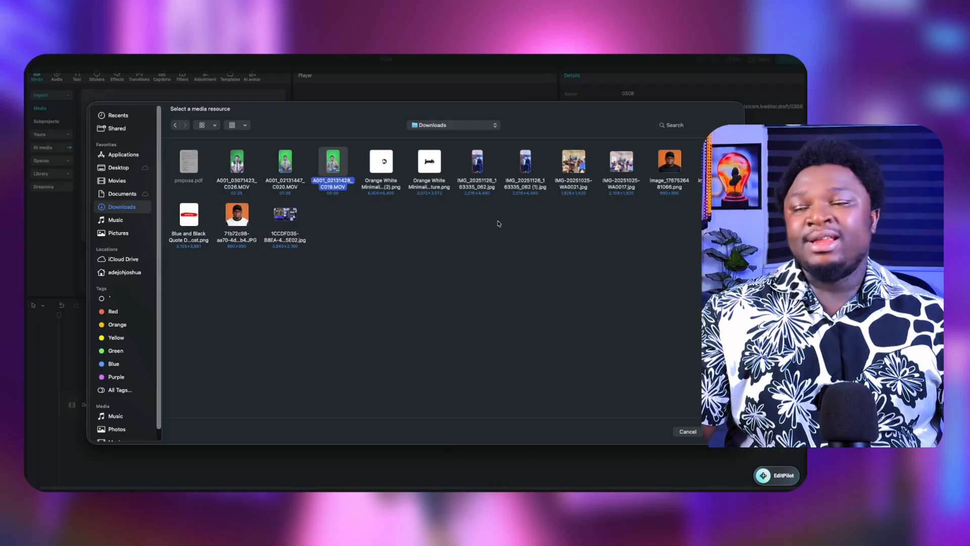
double_click(331, 174)
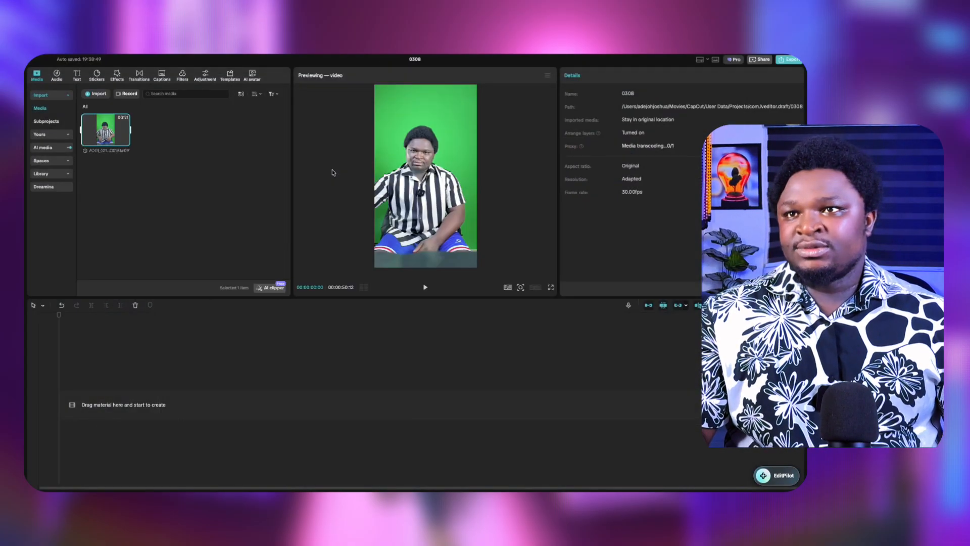
- Place the imported green-screen clip at the start of the empty timeline
left_click(140, 232)
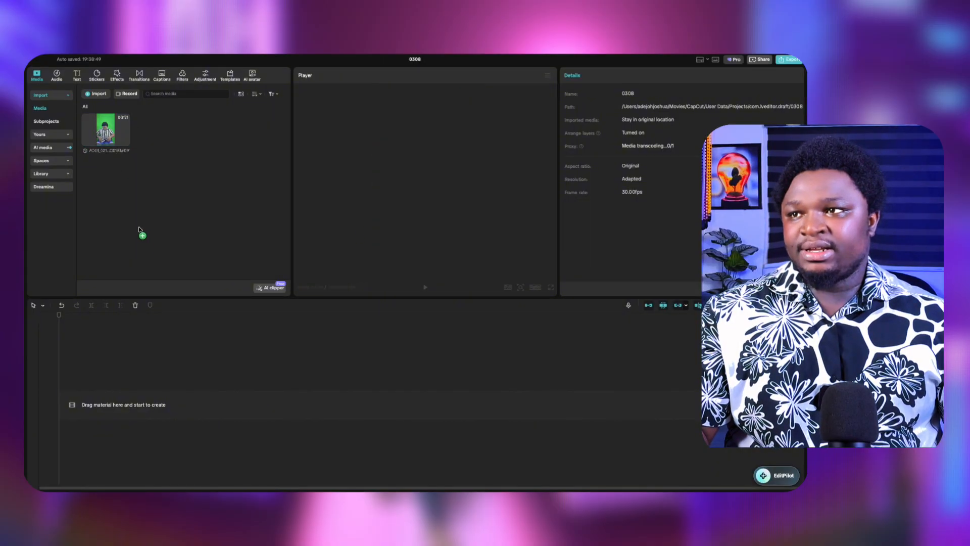
left_click_drag(103, 134, 87, 403)
key("super+z")
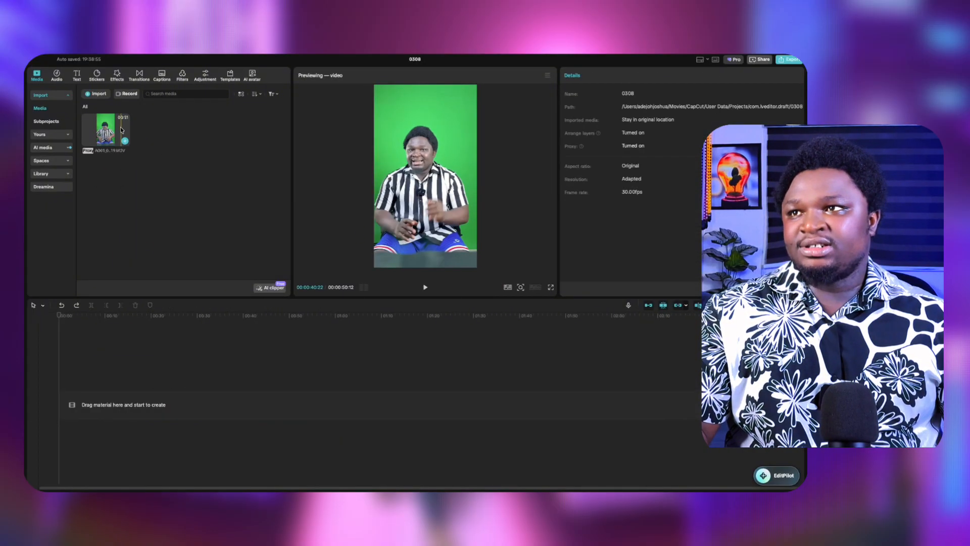
left_click_drag(122, 130, 121, 399)
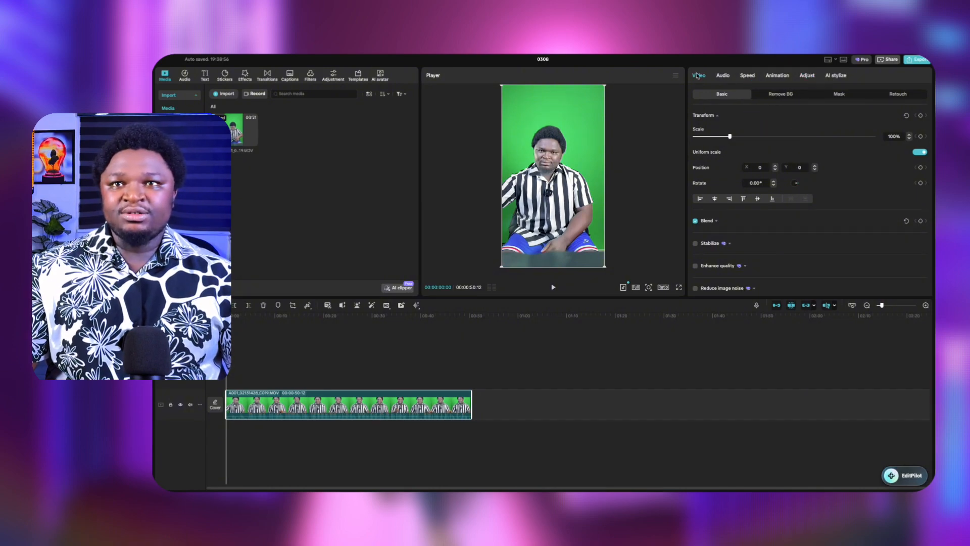
- Enable Chroma key on the clip and pick the green background as the key colour
left_click(782, 95)
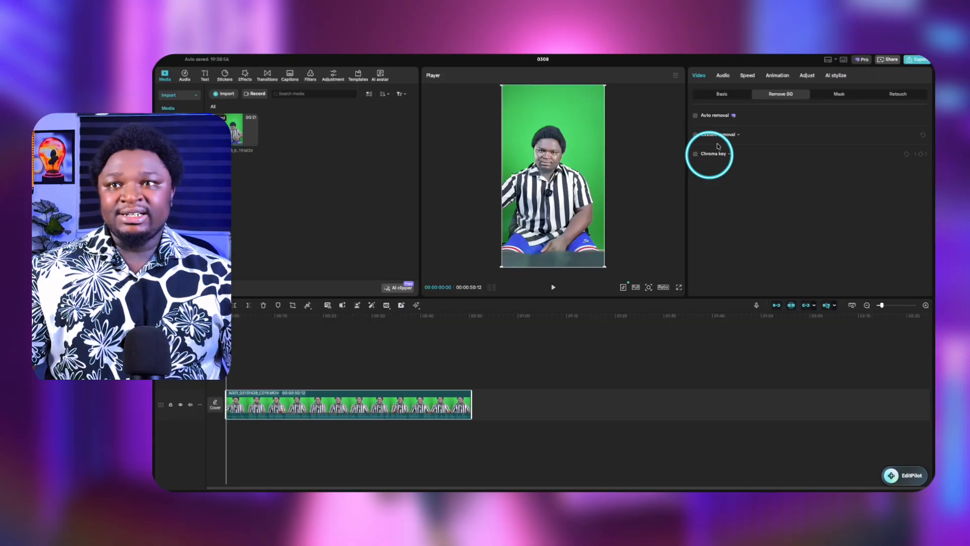
left_click(695, 154)
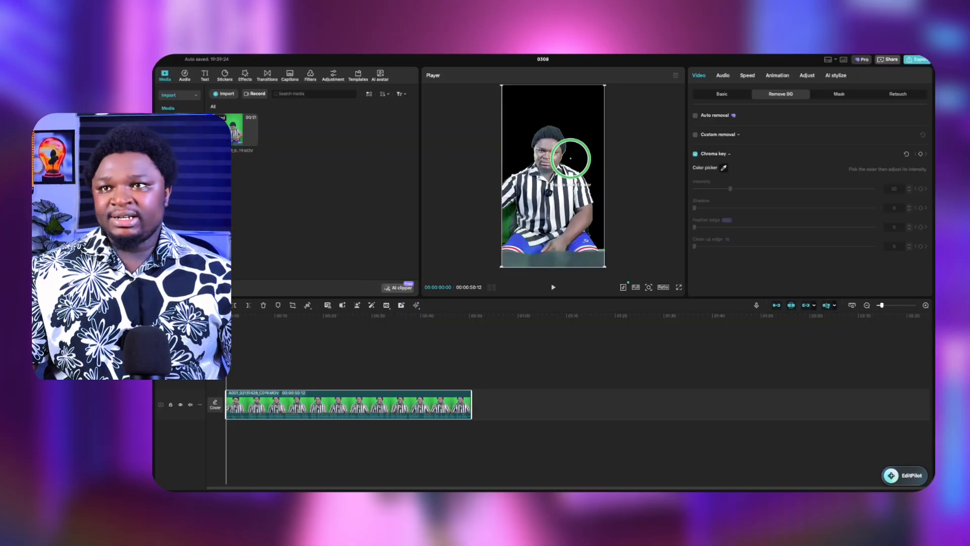
left_click(570, 159)
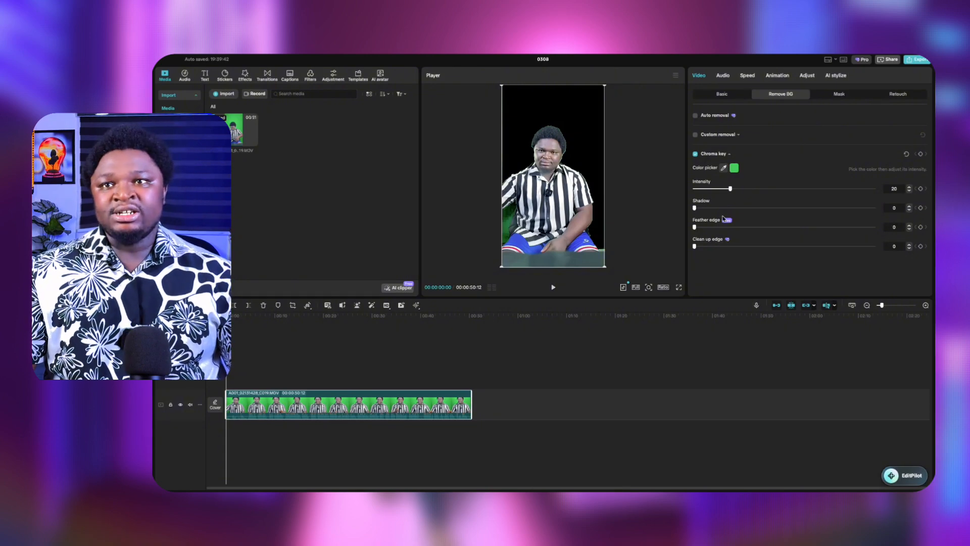
- Set the chroma key Intensity to 55, Feather edge to 38 and Clean up edge to 29
left_click_drag(732, 189, 795, 197)
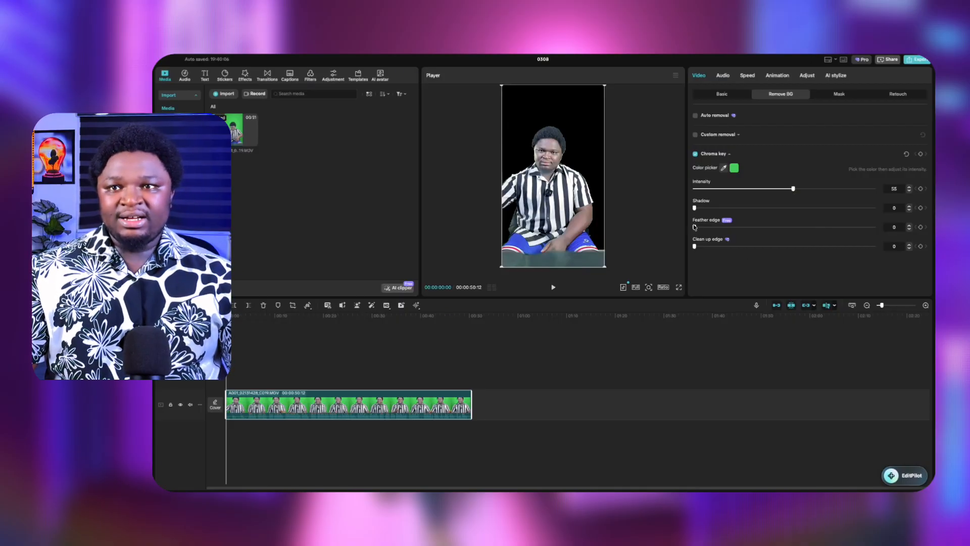
left_click_drag(707, 229, 747, 232)
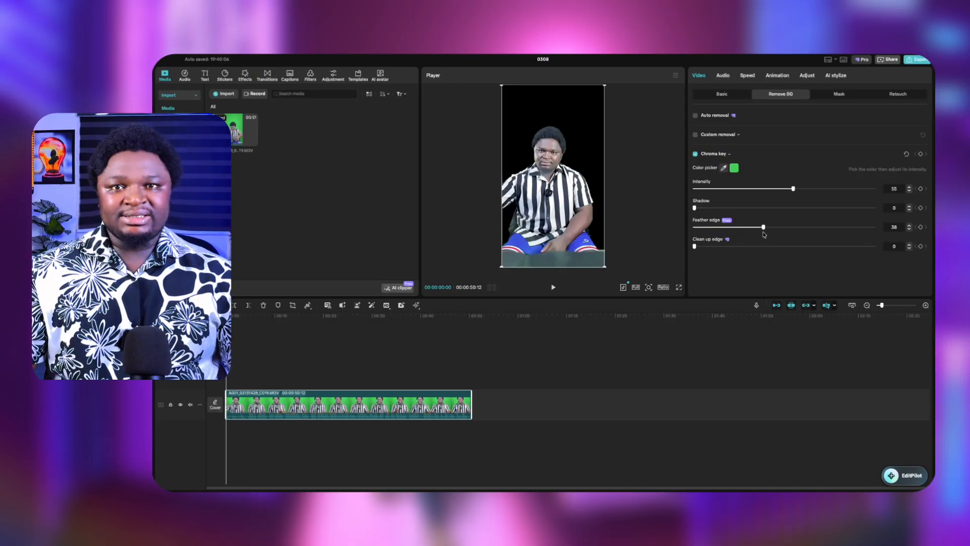
left_click_drag(696, 248, 752, 254)
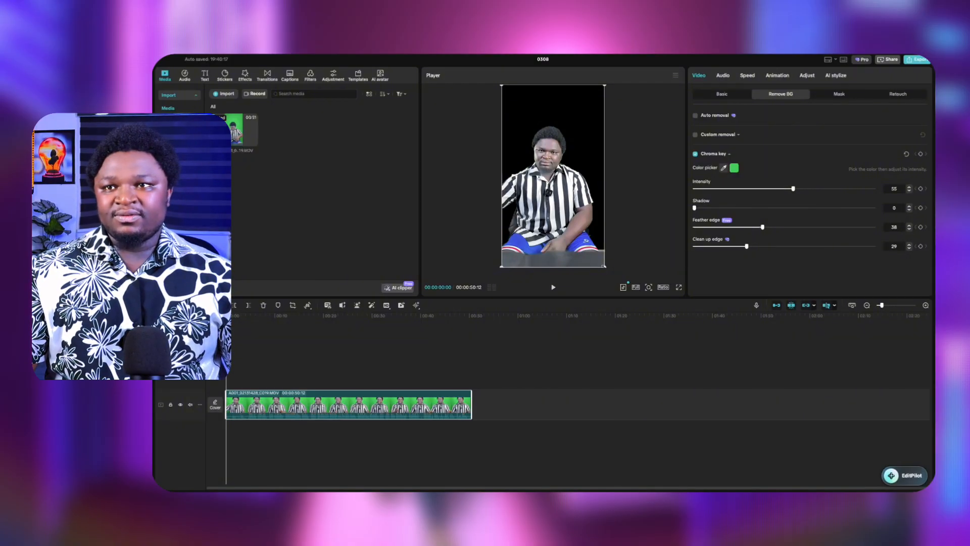
- Enlarge the keyed clip slightly and move it lower in the frame
left_click_drag(604, 266, 619, 289)
mouse_move(576, 209)
left_mouse_down()
mouse_move(589, 222)
mouse_move(580, 220)
left_mouse_up()
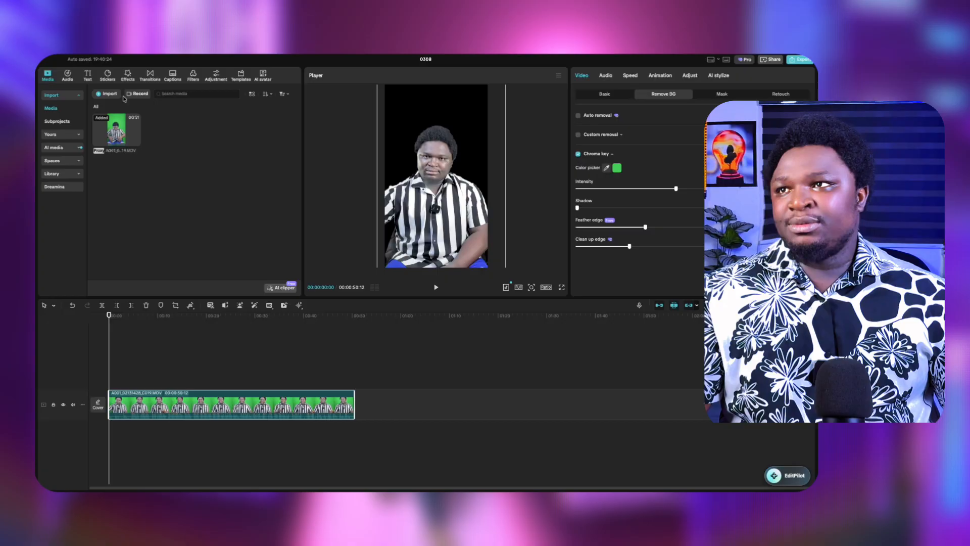
- Import the forest path photo from the Movies folder as the background image
left_click(224, 94)
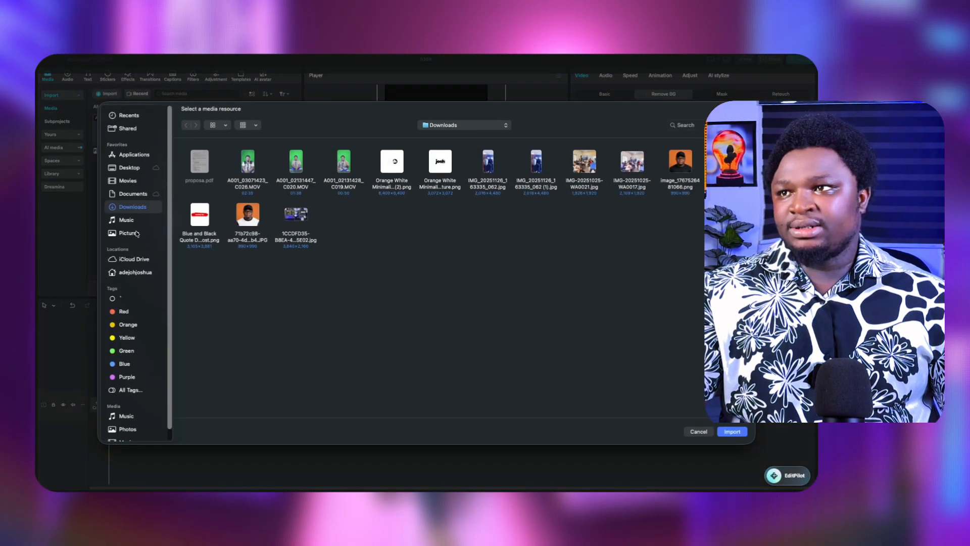
left_click(128, 181)
double_click(585, 323)
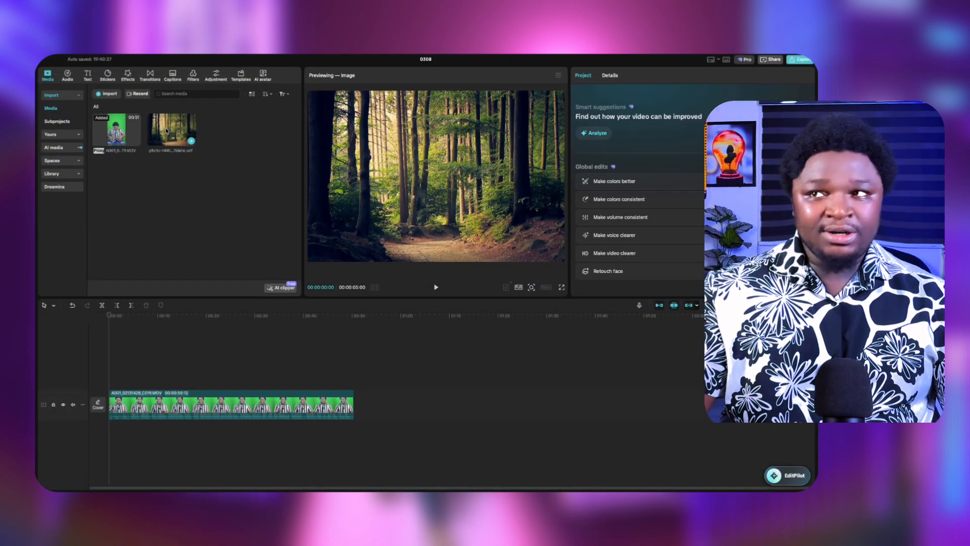
- Layer the forest photo beneath the green-screen clip for its full length and scale it up to fill the frame
left_click_drag(167, 130, 352, 411)
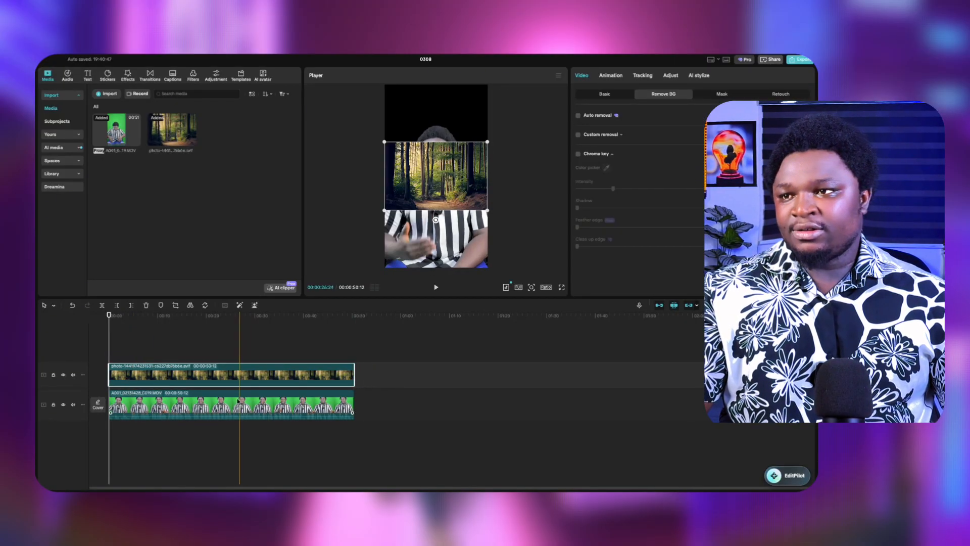
left_click_drag(240, 407, 197, 416)
key("Home")
left_click_drag(488, 210, 634, 337)
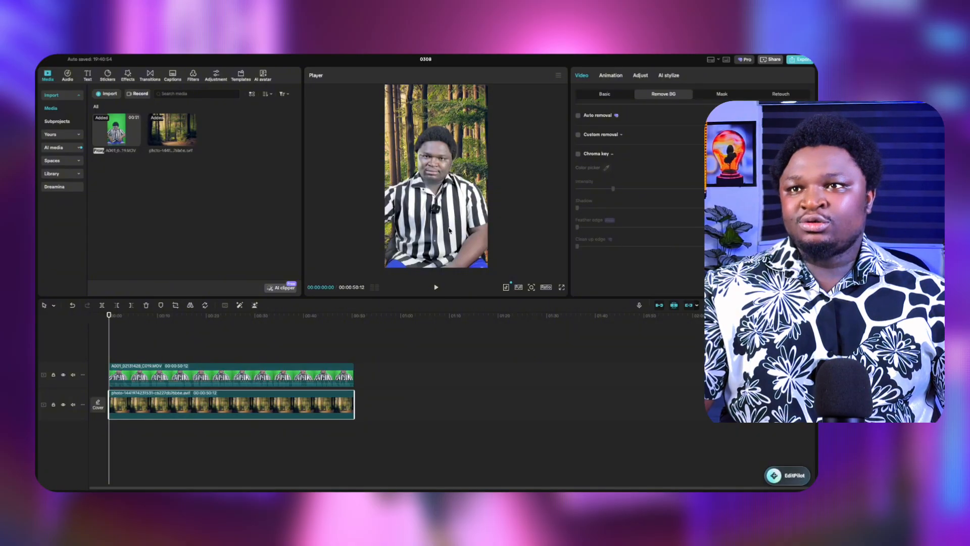
left_click(329, 375)
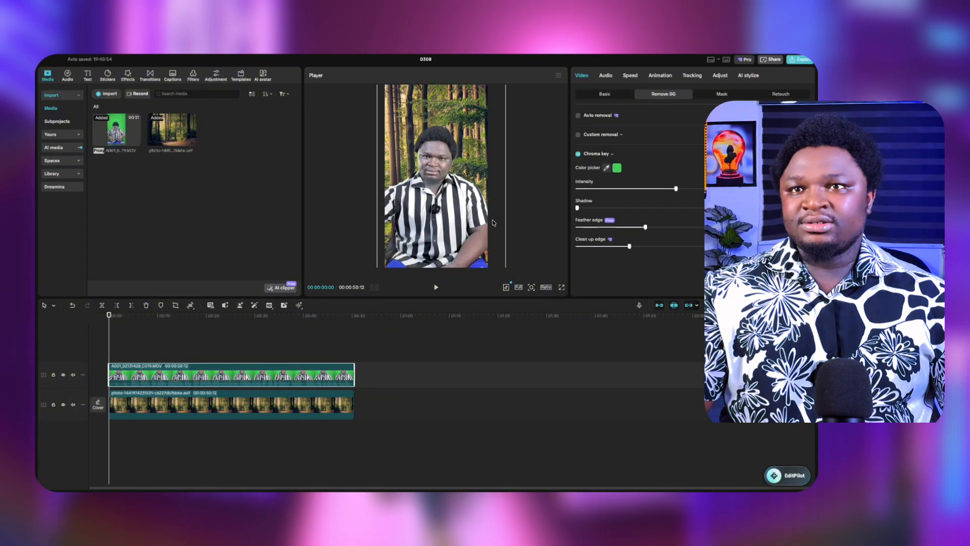
- Set the chroma key Intensity to 56, move the keyed clip lower in the frame and enlarge it slightly
left_click_drag(677, 189, 677, 189)
left_click_drag(458, 203, 455, 220)
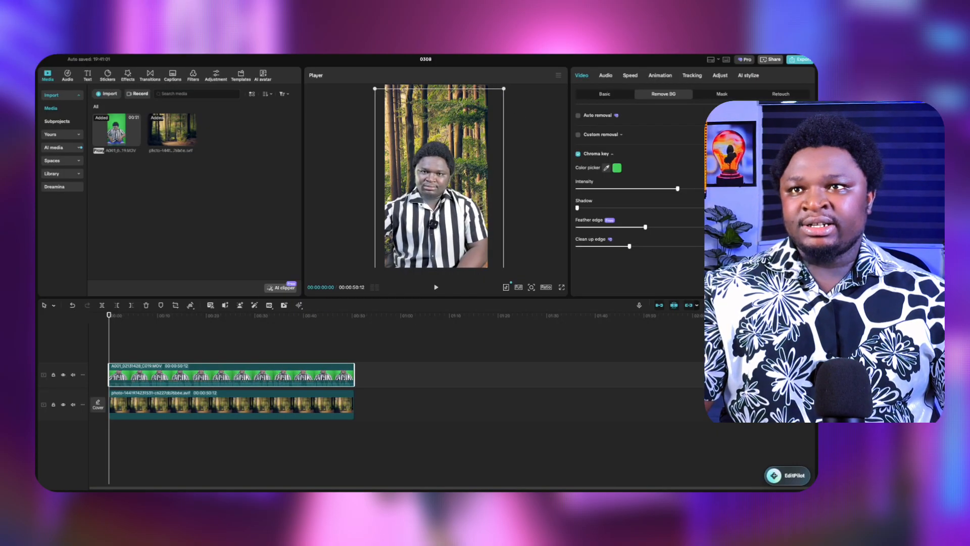
left_click_drag(503, 88, 511, 82)
left_click_drag(427, 208, 428, 205)
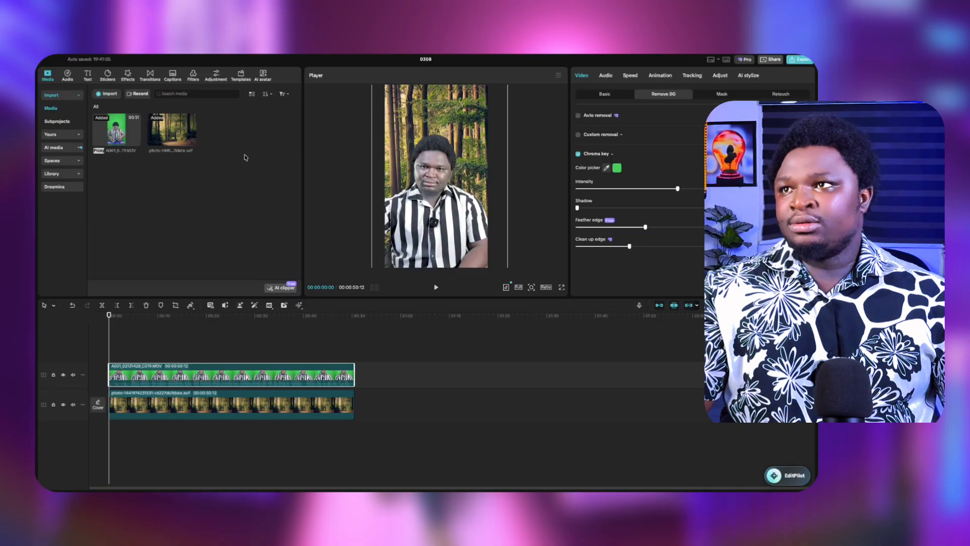
- Add the Blur video effect between the keyed clip and the forest photo for their full length, with Blur set to 22
left_click(128, 75)
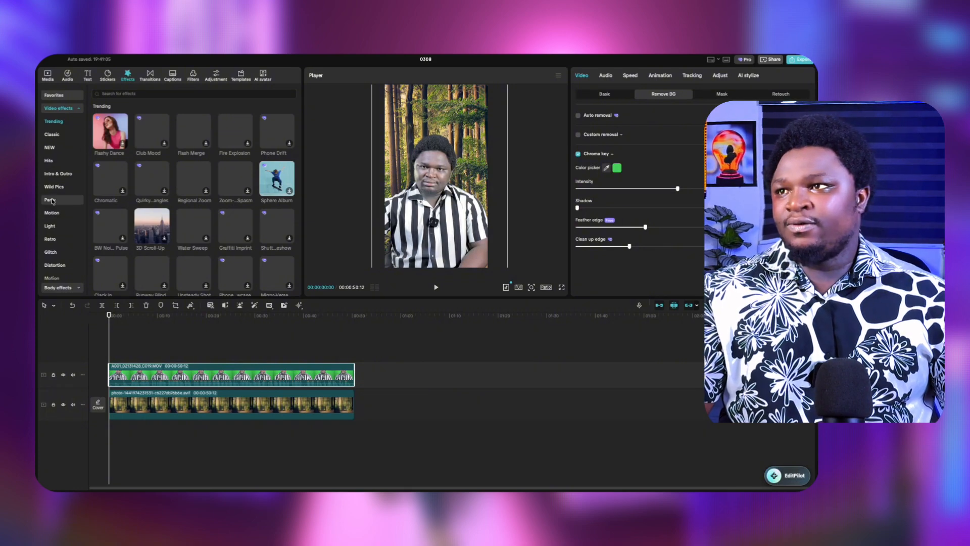
left_click(133, 96)
type("BLU")
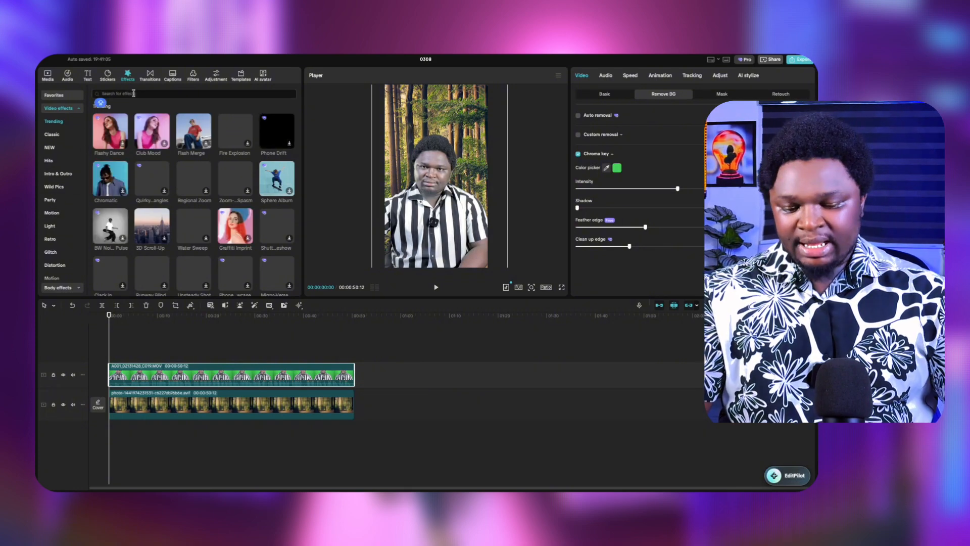
type("R")
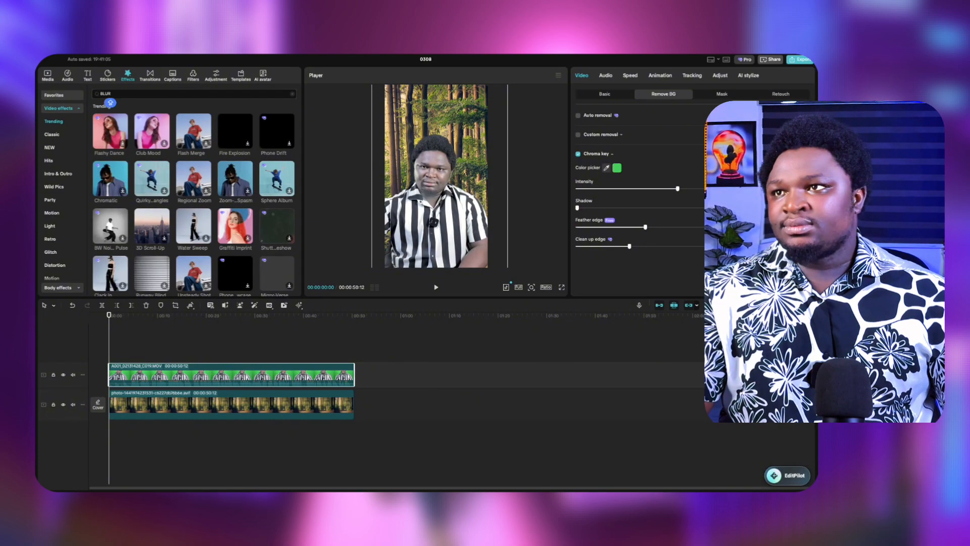
key("Return")
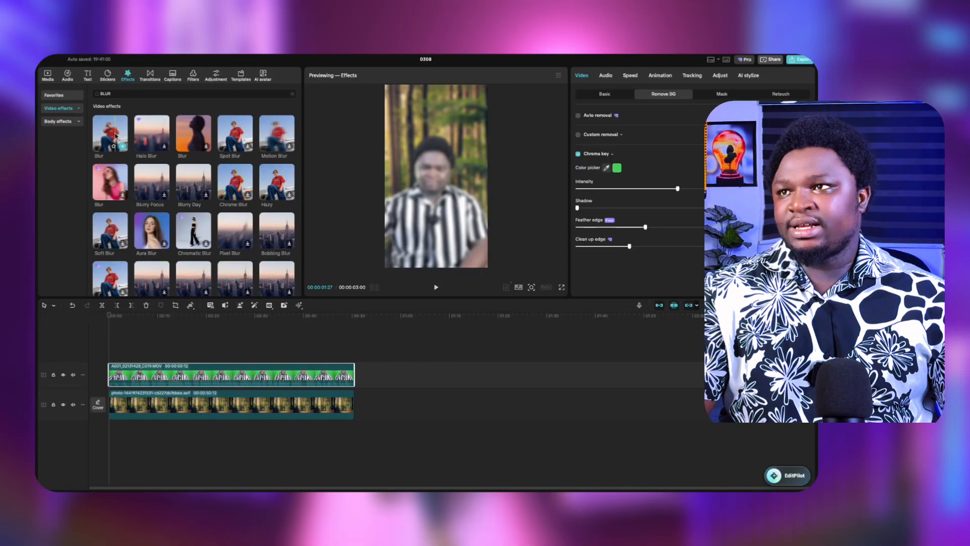
left_click_drag(104, 146, 353, 394)
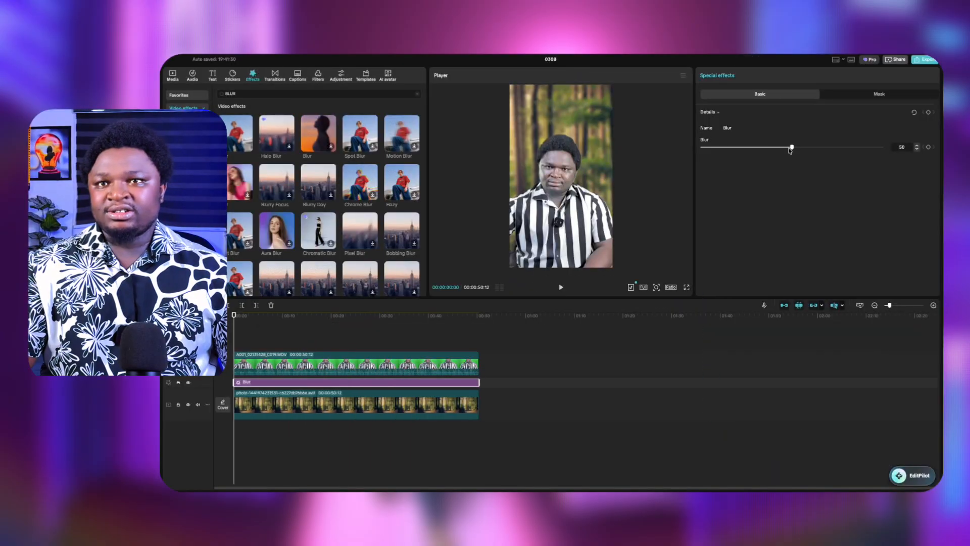
left_click_drag(792, 148, 743, 149)
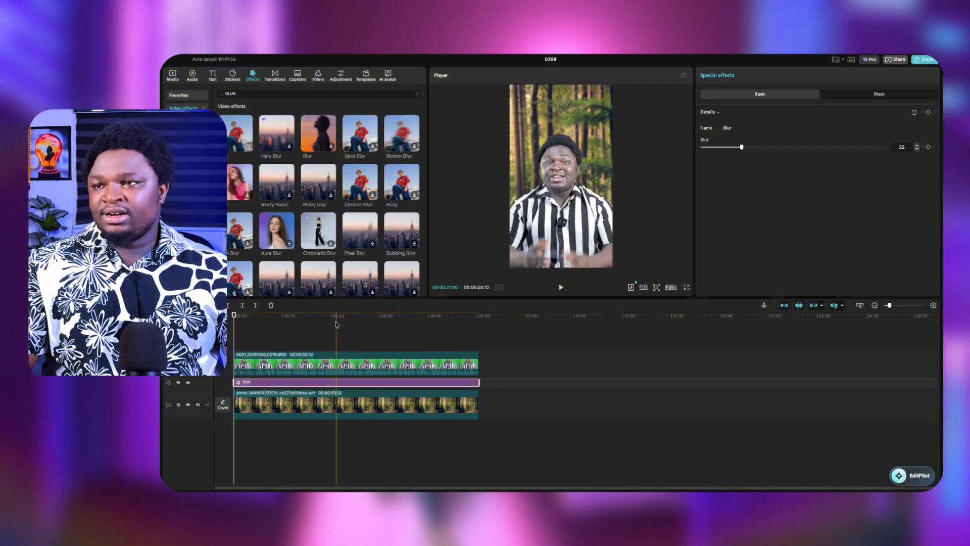
- Color-adjust the green-screen clip with Temp -14, Tint 10, Saturation 18 and Contrast 16
left_click(299, 365)
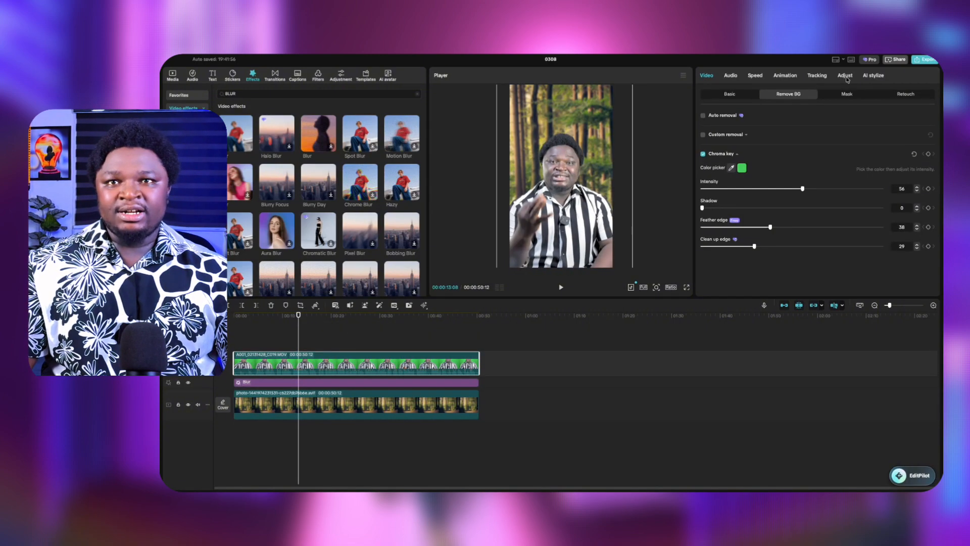
left_click(845, 76)
scroll(846, 255, "down", 3)
left_click_drag(791, 222, 820, 262)
scroll(815, 261, "down", 2)
scroll(814, 260, "down", 1)
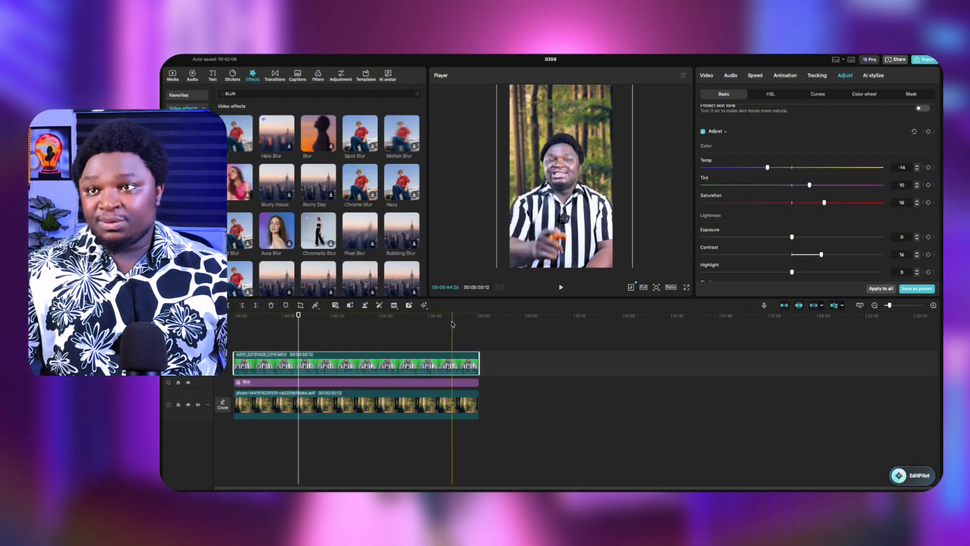
- Set the green-screen clip's Shadow lightness adjustment to 4, keeping Highlight at 0
scroll(849, 208, "down", 3)
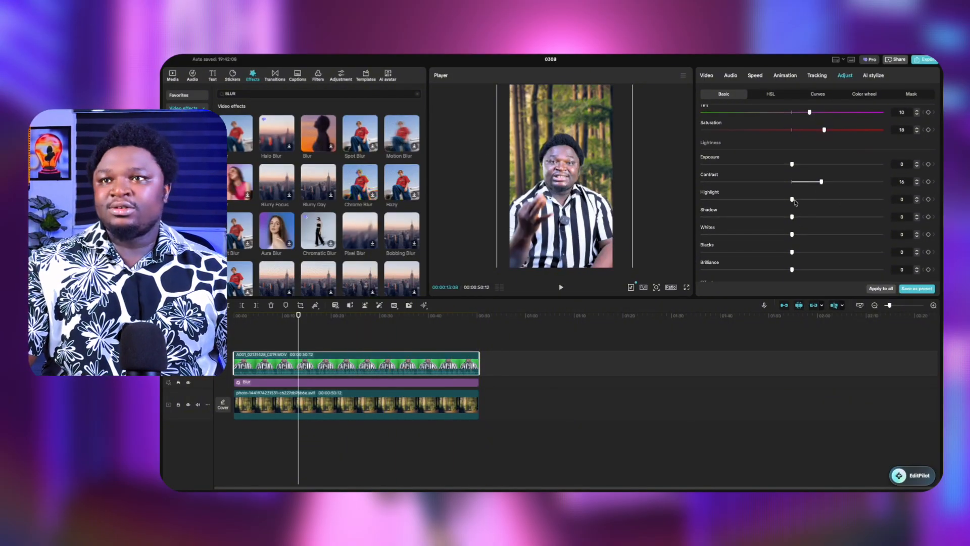
mouse_move(792, 199)
left_mouse_down()
mouse_move(762, 199)
mouse_move(805, 219)
mouse_move(791, 200)
left_mouse_up()
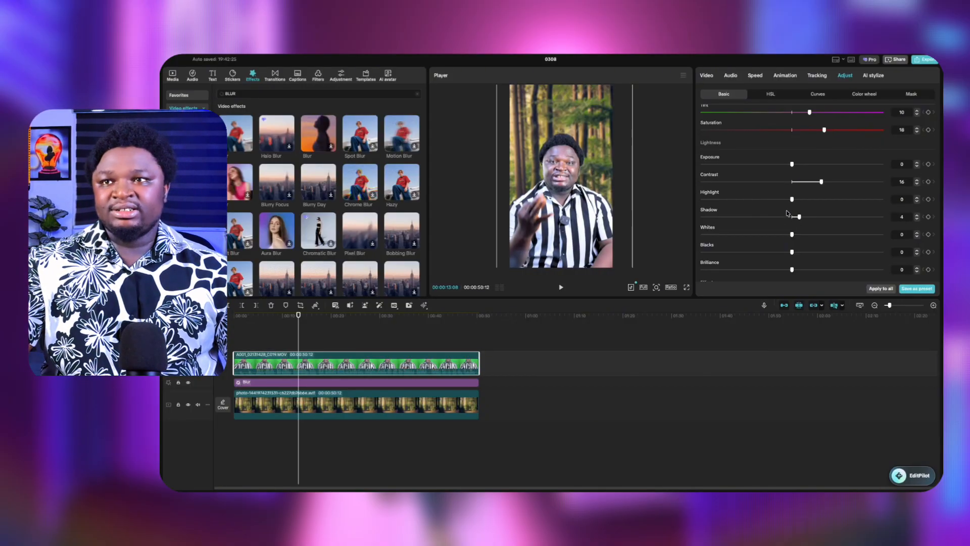
scroll(808, 222, "up", 2)
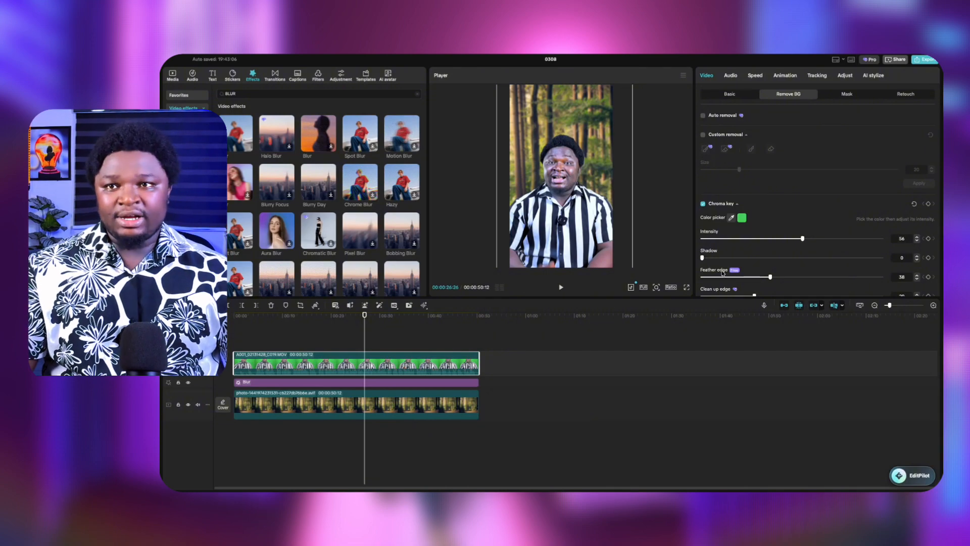
- Refine the chroma key with Shadow 6, Clean up edge 30, Feather edge 66 and Intensity 59
left_click_drag(716, 258, 715, 263)
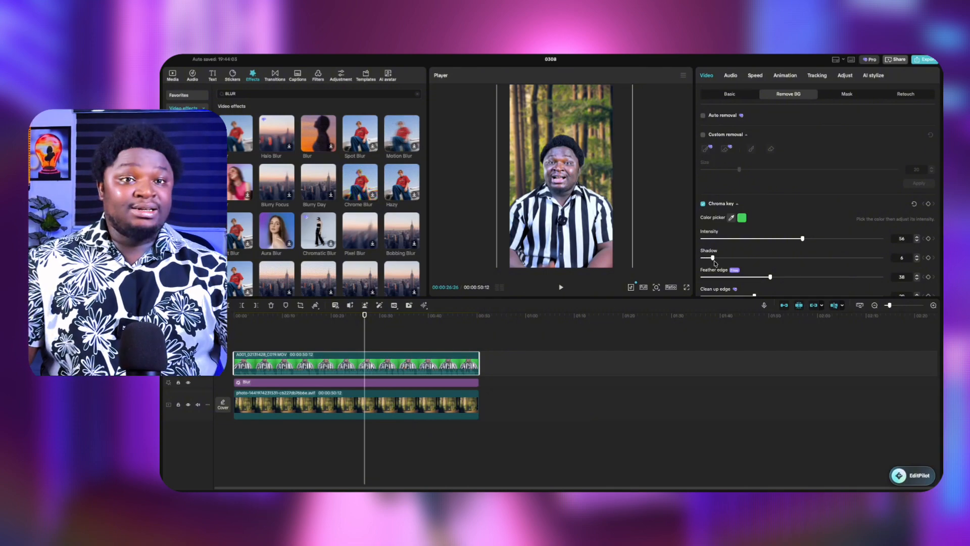
scroll(758, 286, "down", 1)
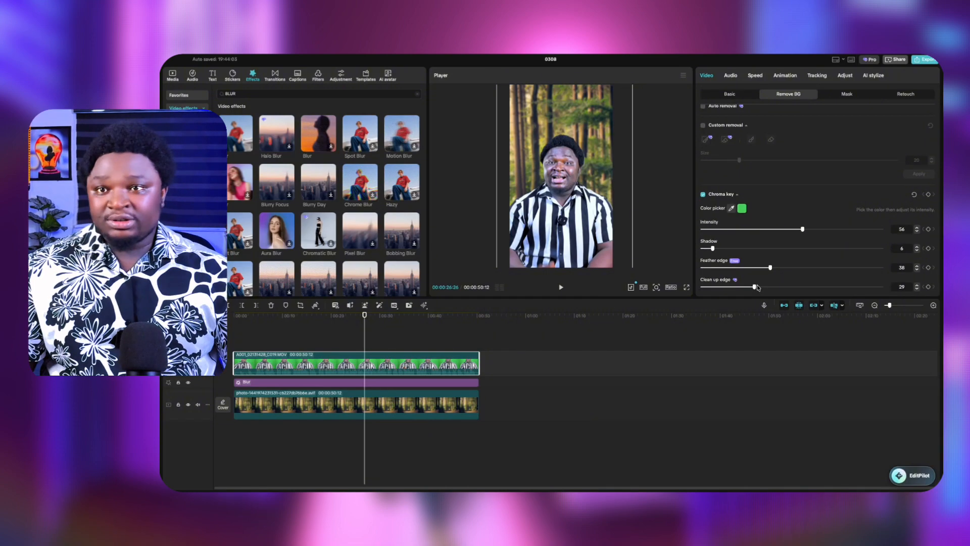
left_click_drag(756, 286, 819, 268)
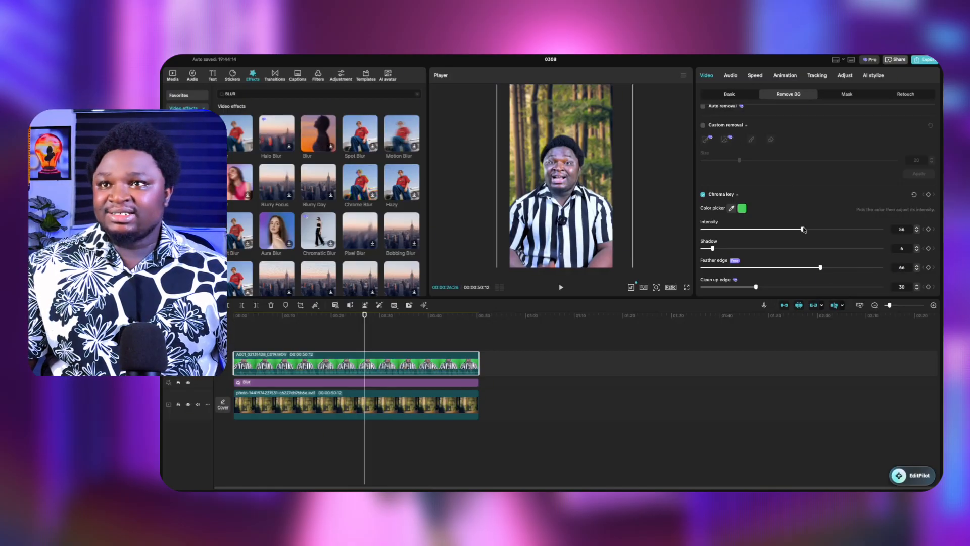
left_click_drag(803, 229, 809, 230)
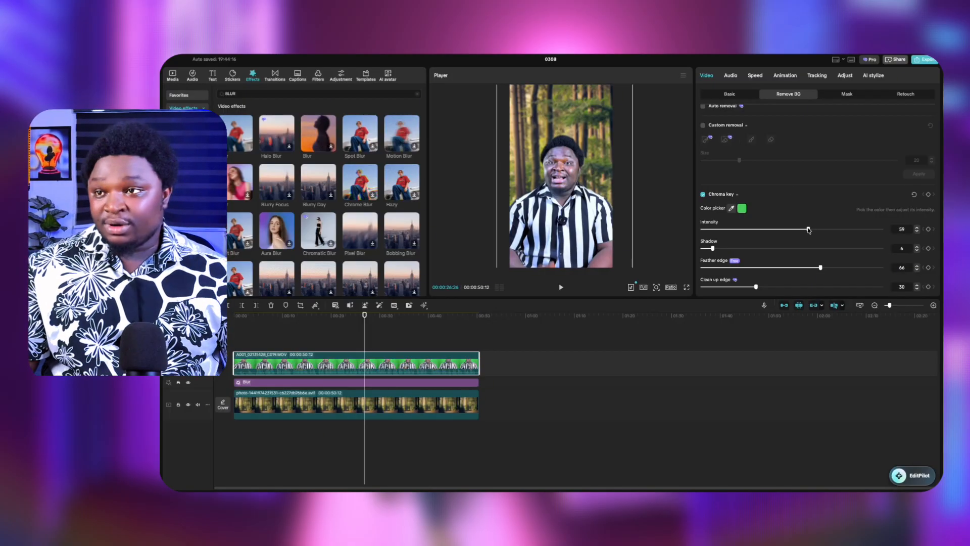